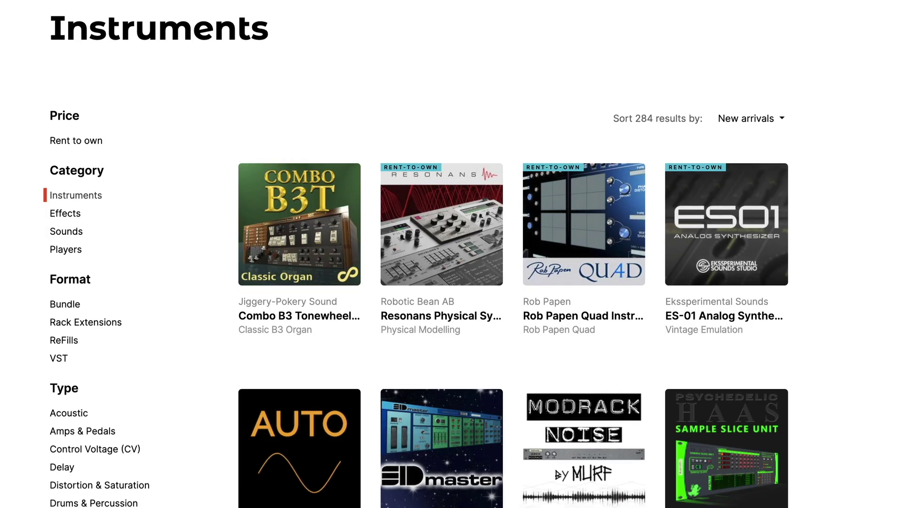
Scroll to the KORG Polysix page and advance its image gallery to the second picture
scroll(451, 254, down, 3)
scroll(451, 254, down, 6)
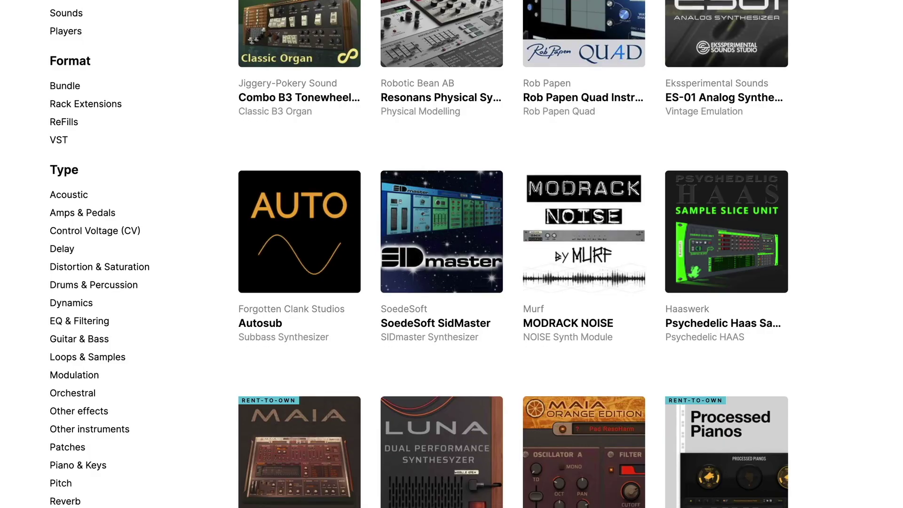
scroll(452, 254, down, 5)
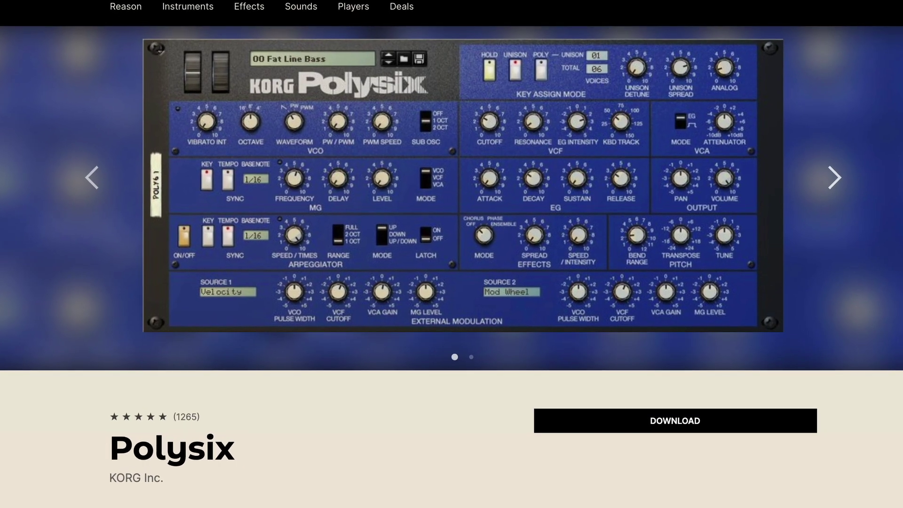
click(847, 175)
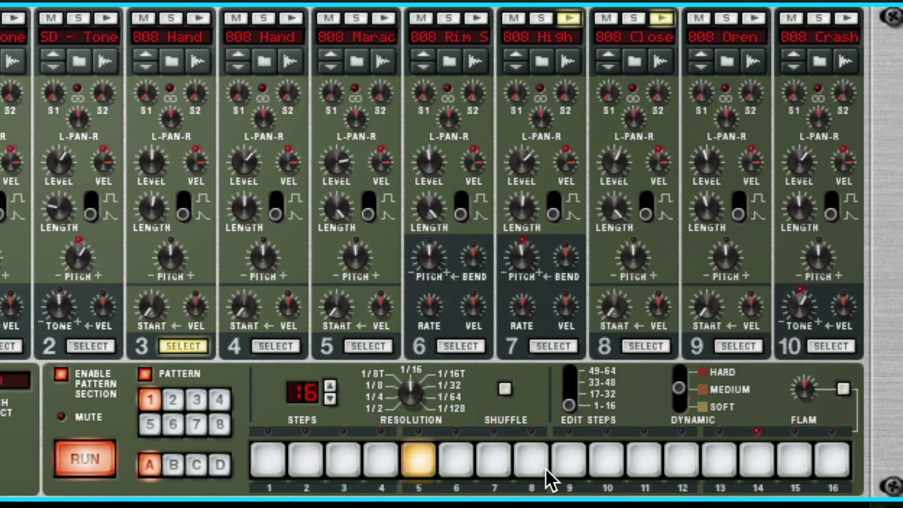
Audition drum pads, add Umpf Club Drums to the rack, and check its compressor
click(541, 463)
click(645, 461)
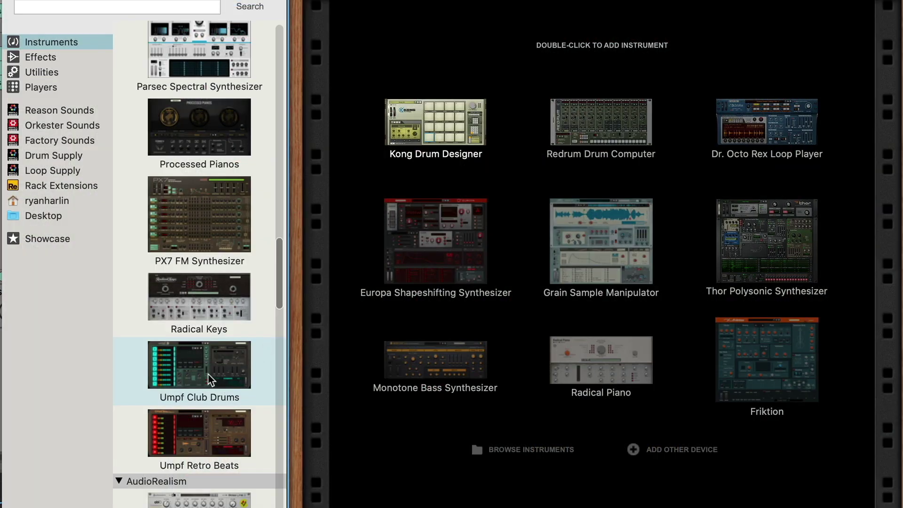
drag(210, 380, 498, 299)
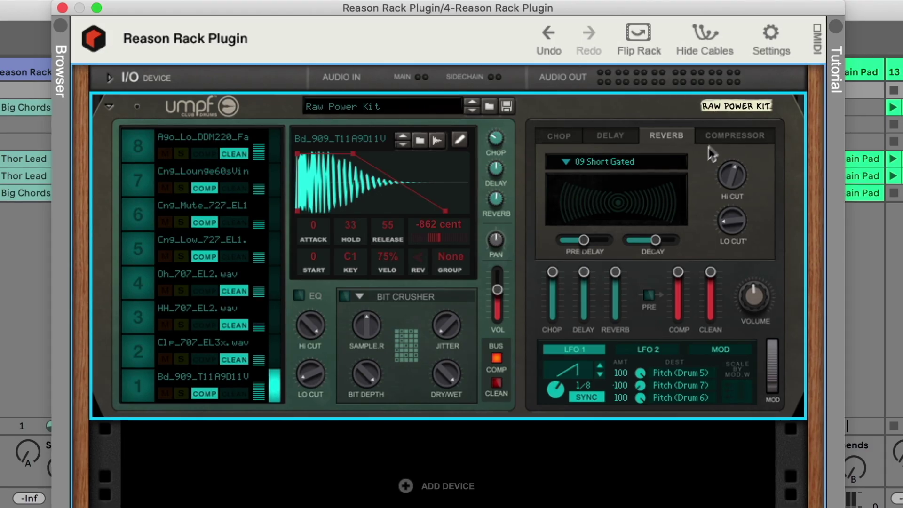
click(711, 135)
click(146, 379)
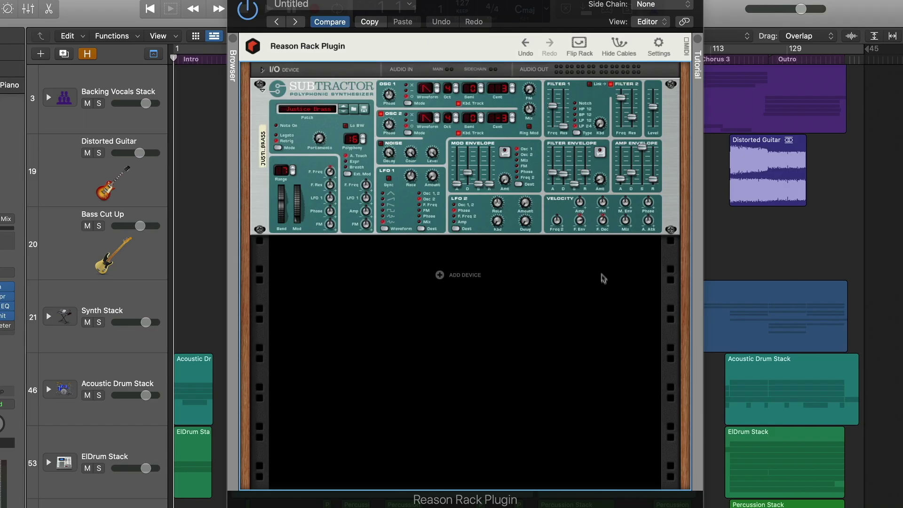
Raise Subtractor's filter 1 resonance, reshape Europa's oscillator waveform, and lower the filter cutoff
click(556, 104)
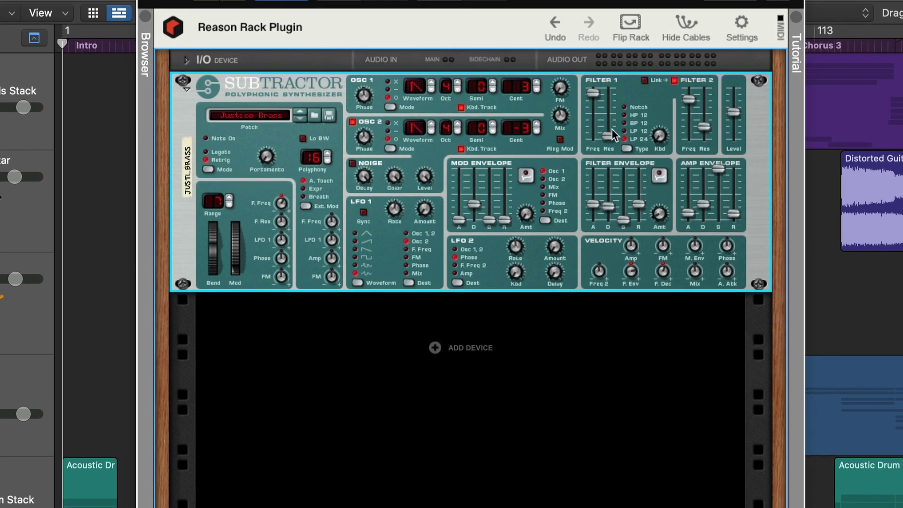
drag(612, 129, 614, 120)
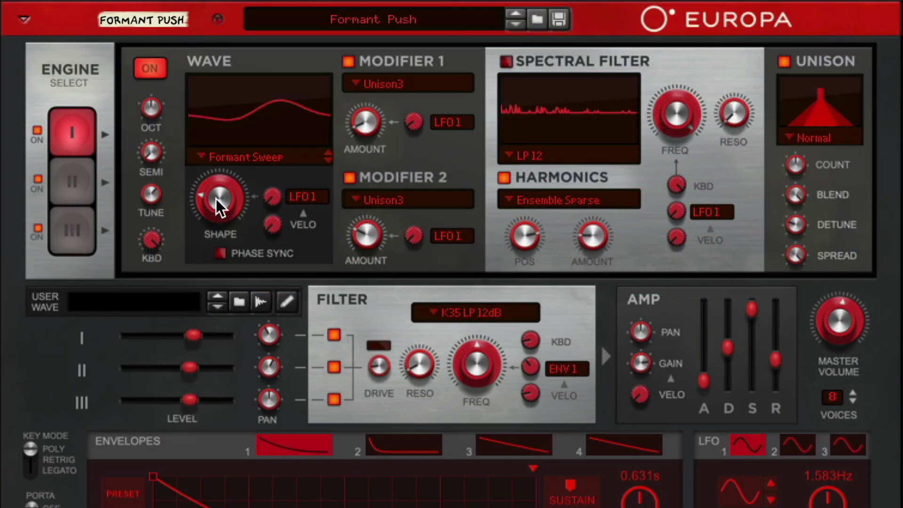
drag(218, 197, 225, 176)
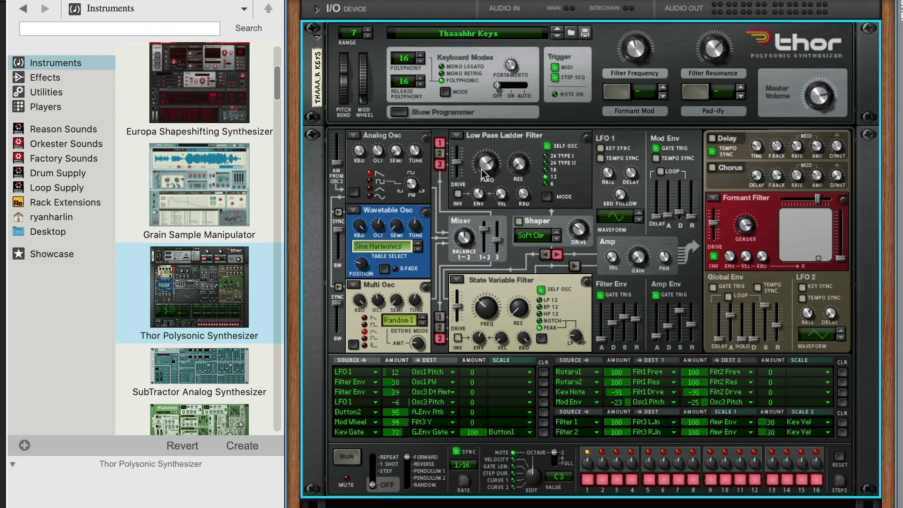
drag(481, 169, 486, 183)
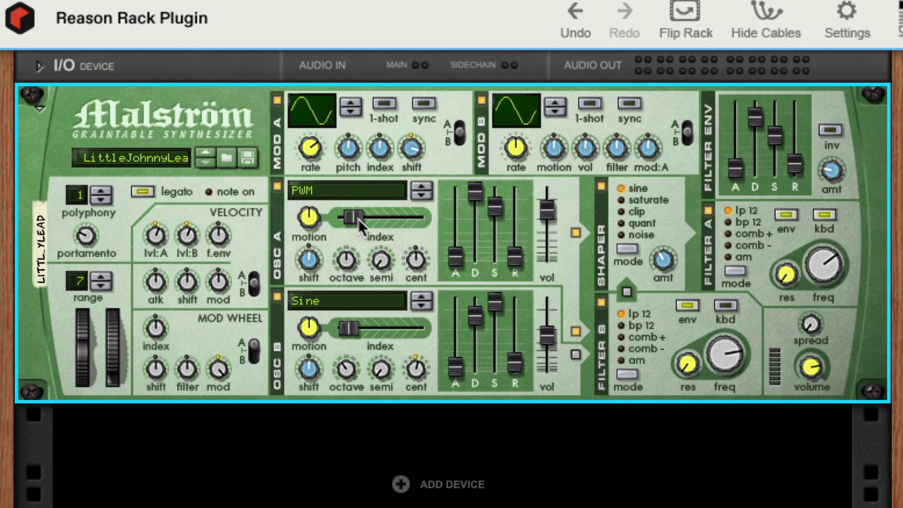
Tweak Malström's oscillators and Monotone's envelope, swap Layers Wave for Europa, and add NN19
drag(359, 218, 401, 220)
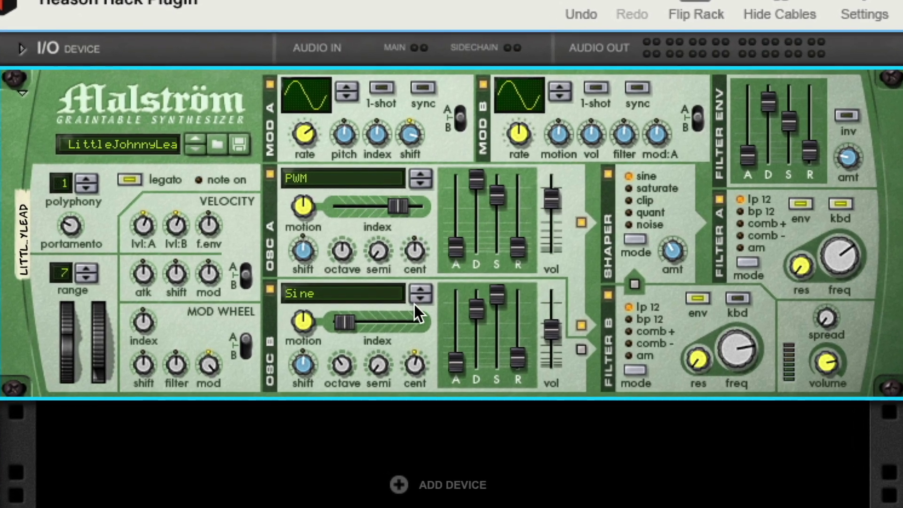
click(416, 299)
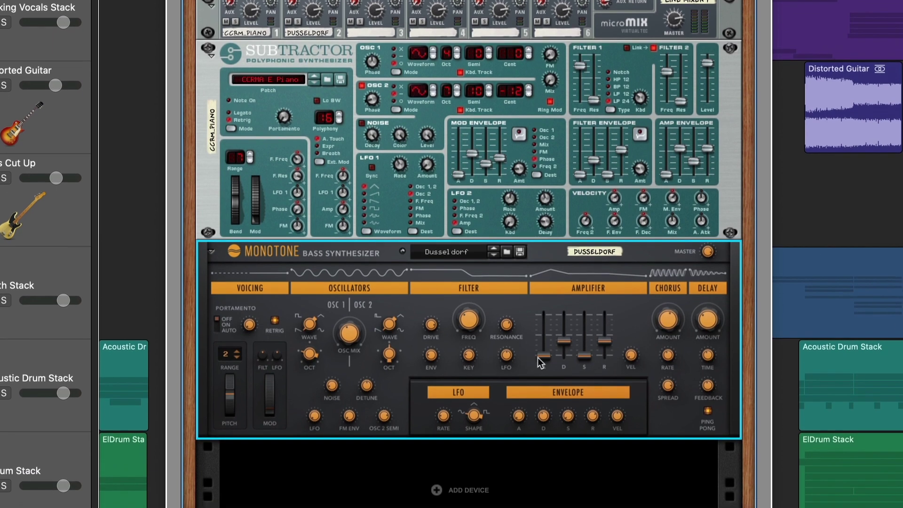
drag(539, 359, 541, 353)
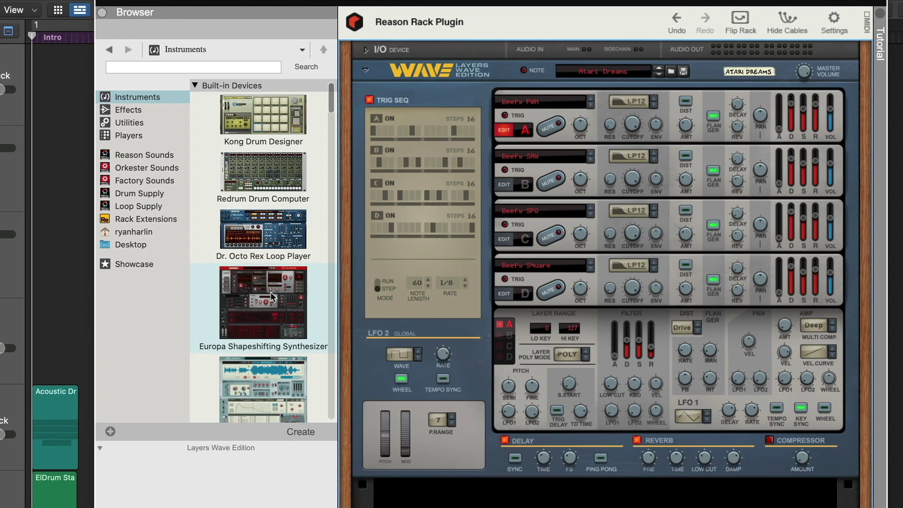
drag(270, 292, 623, 230)
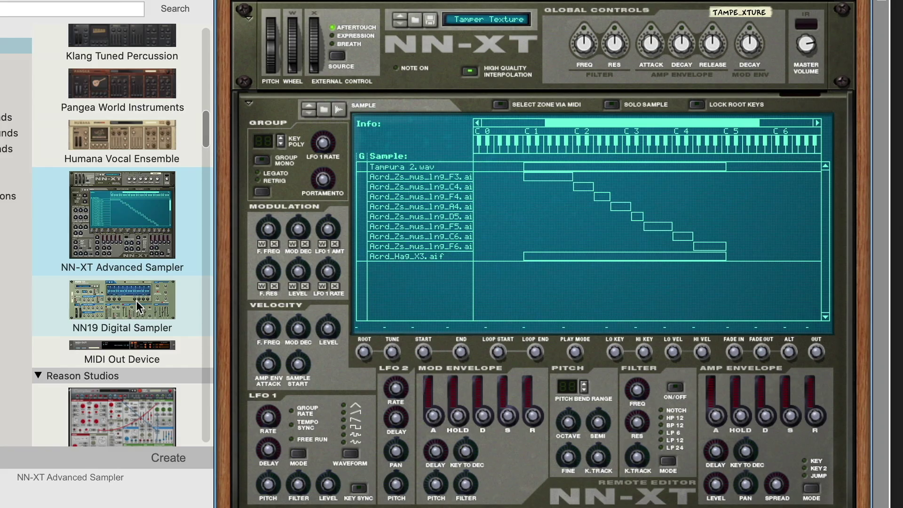
drag(121, 301, 512, 241)
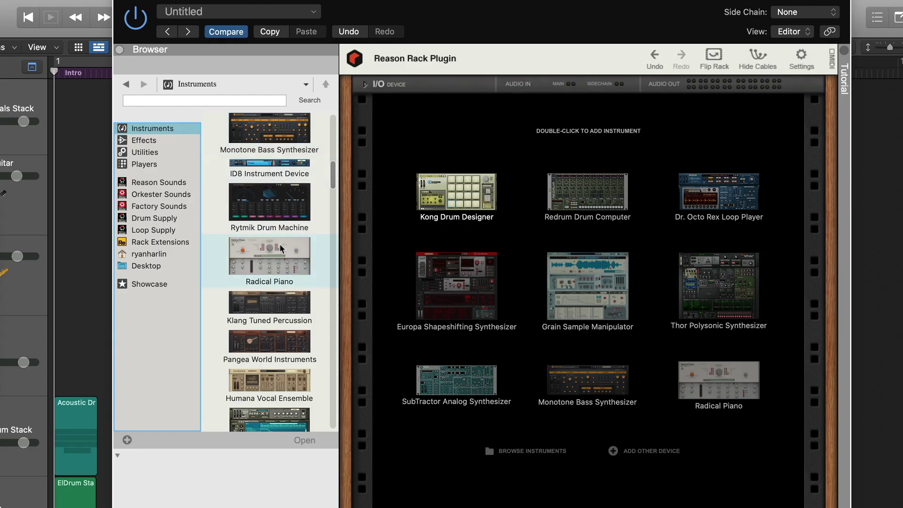
Load Radical Piano and the mayhem_ful REX loop, then copy the loop's notes onto the track
drag(270, 256, 411, 131)
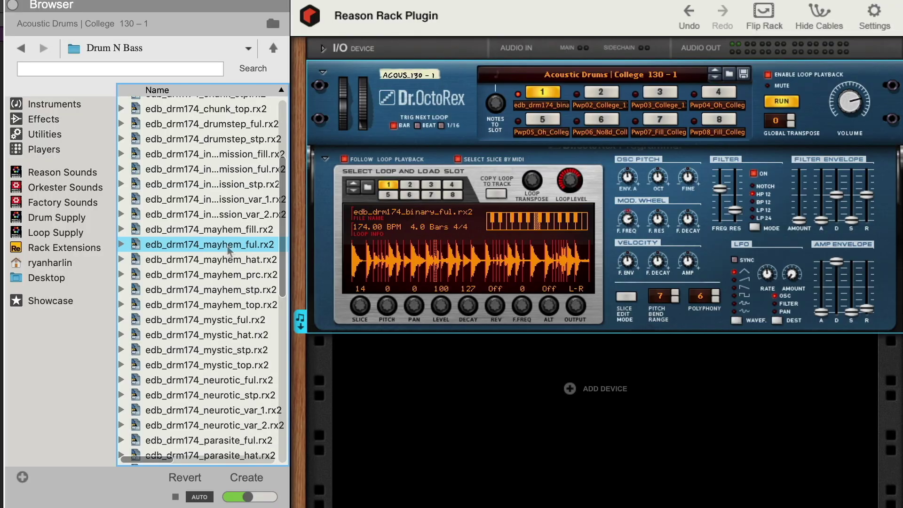
drag(207, 244, 423, 266)
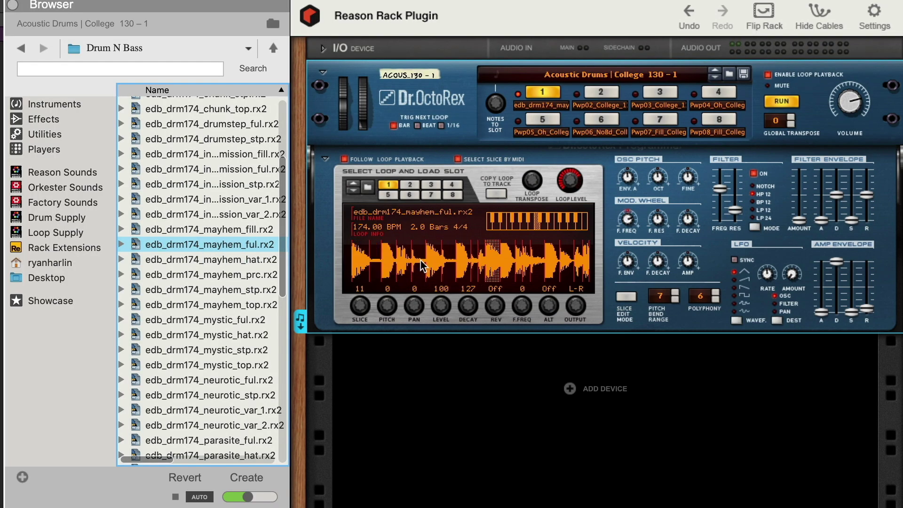
drag(501, 254, 160, 381)
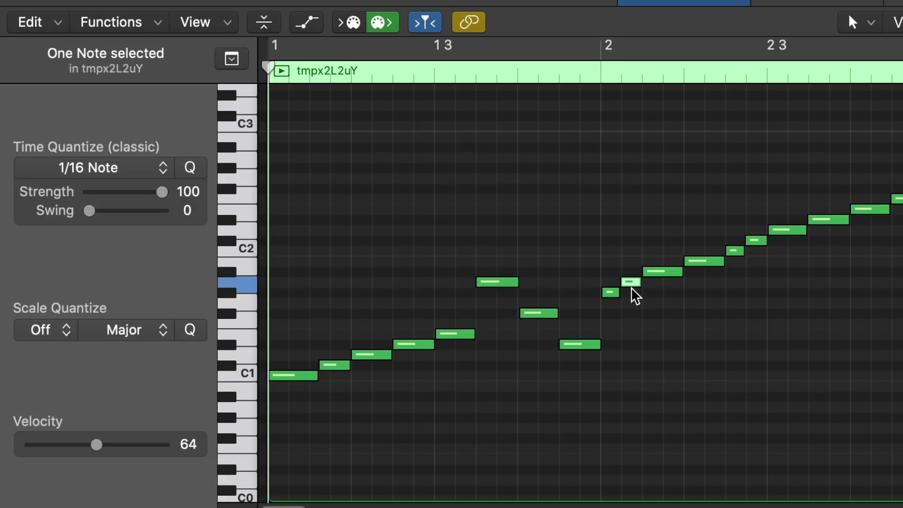
Place the MIDI region on the Reason Rack Plugin track and list the effect devices
drag(631, 294, 631, 313)
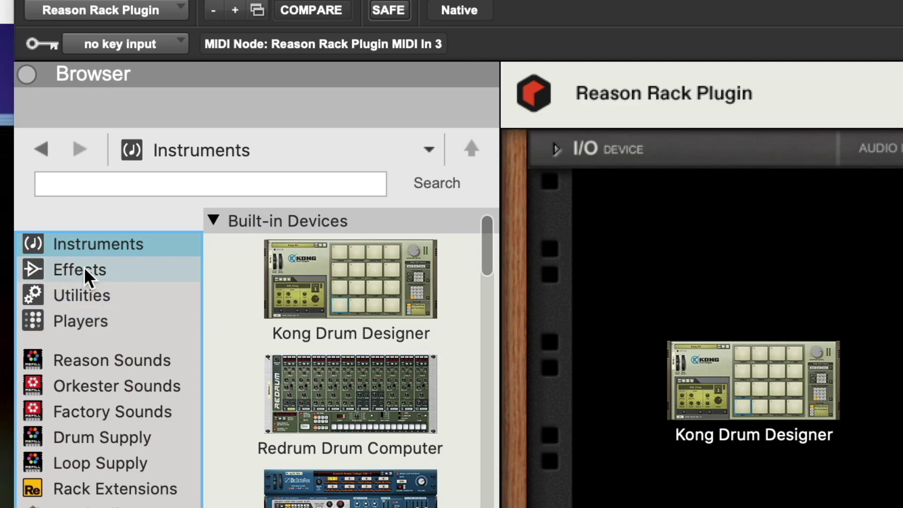
click(84, 268)
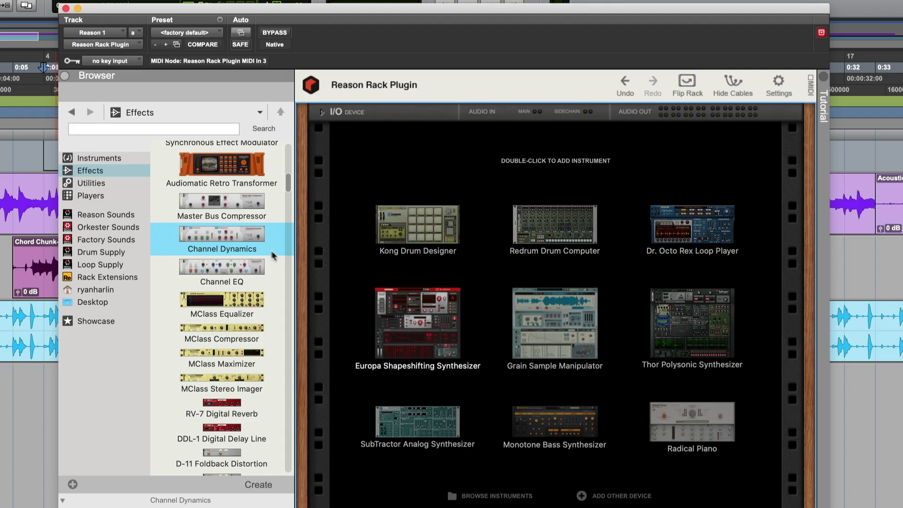
Stack Channel Dynamics, Master Bus Compressor and Channel EQ in the rack, then add Scream 4 Distortion
drag(220, 238, 377, 179)
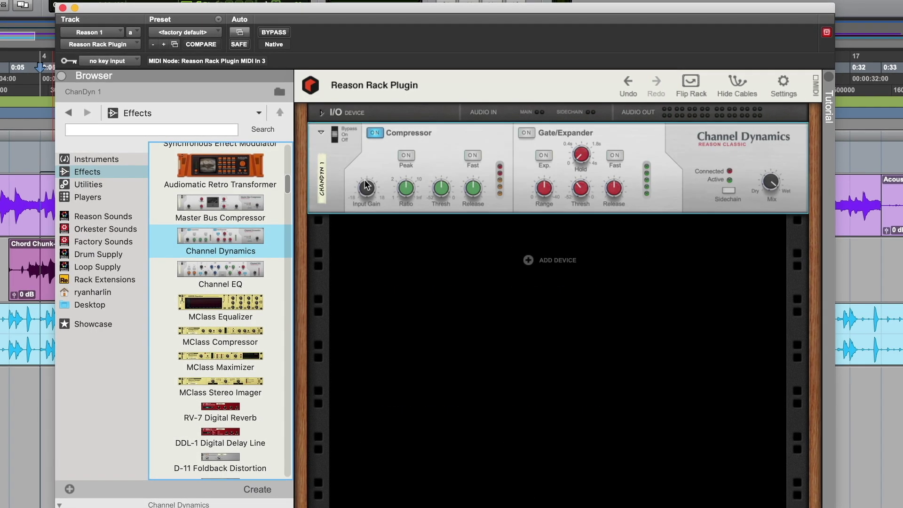
drag(264, 204, 386, 259)
drag(220, 273, 396, 347)
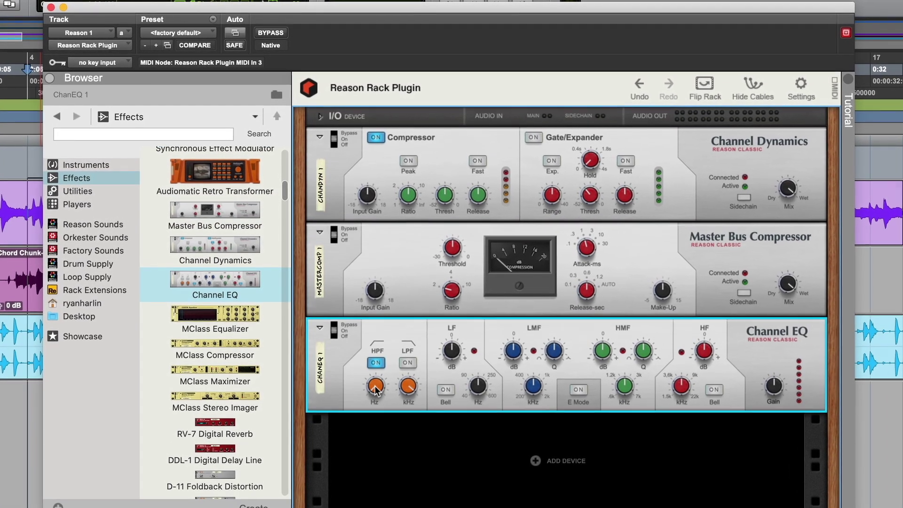
click(480, 204)
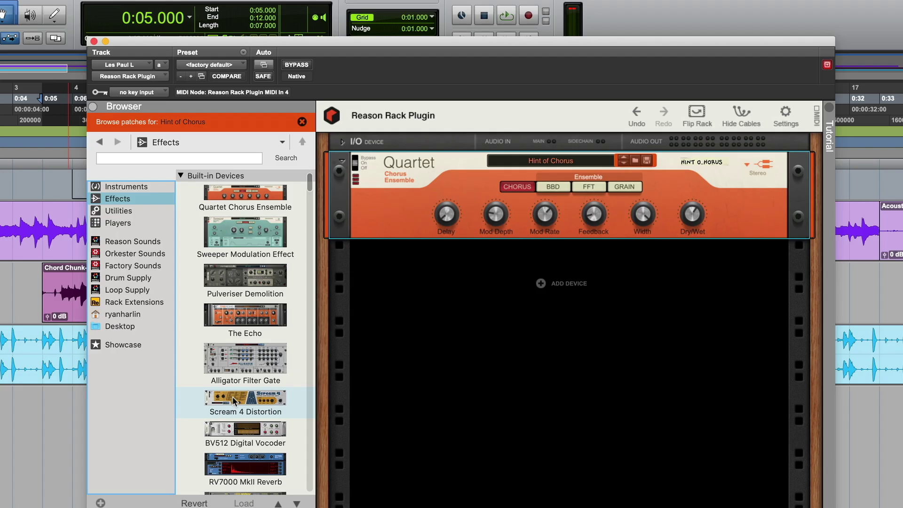
drag(232, 397, 375, 343)
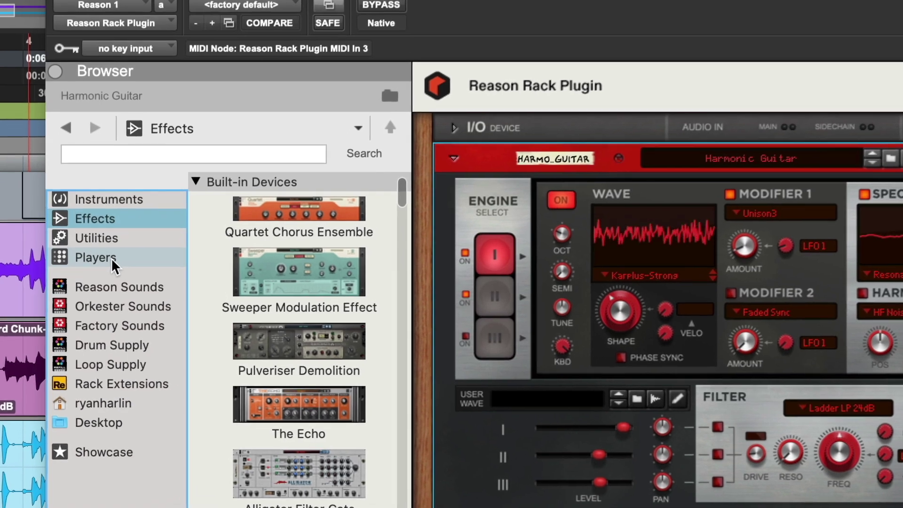
Insert Dual Arpeggio above Europa, adding G4 and E5 steps and an octave-up chord note
click(111, 258)
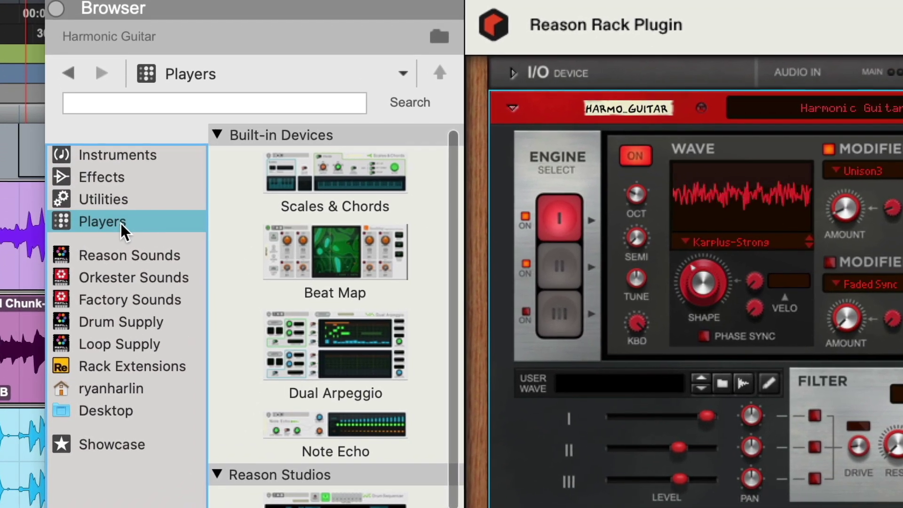
drag(354, 351, 662, 230)
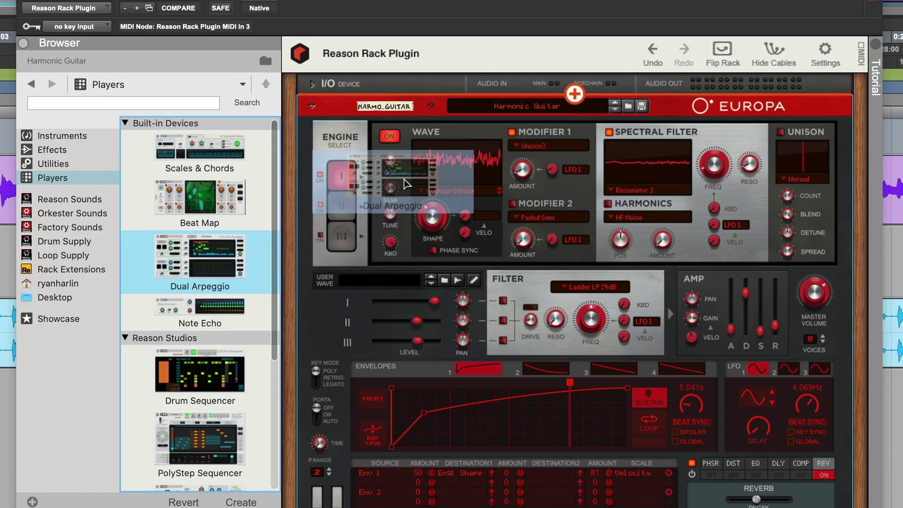
drag(404, 179, 404, 180)
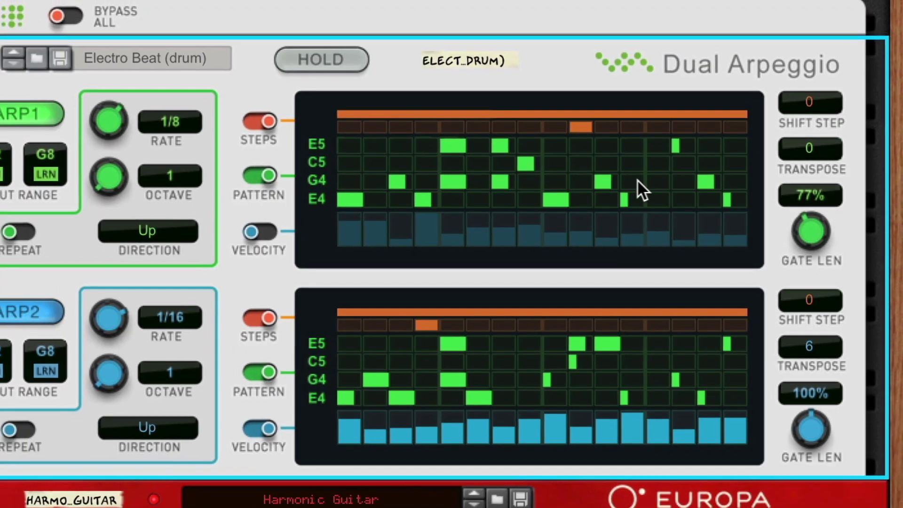
click(654, 181)
click(732, 151)
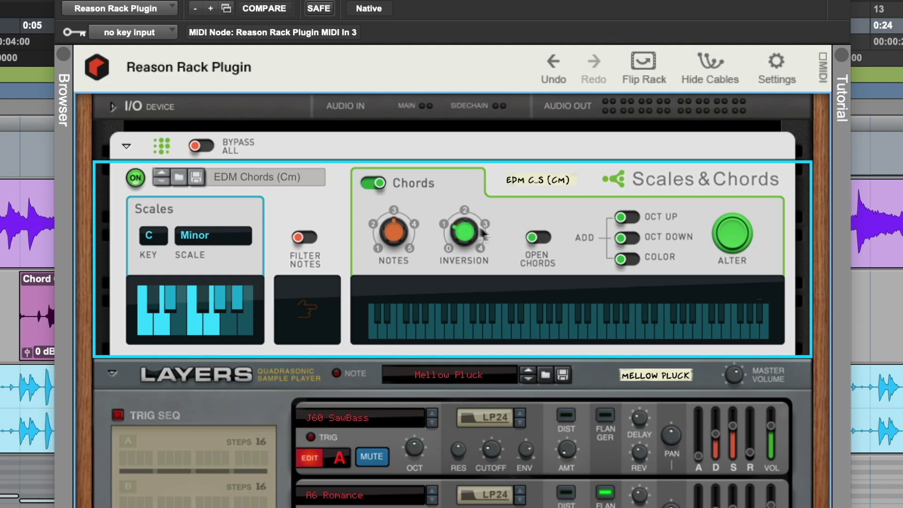
click(631, 217)
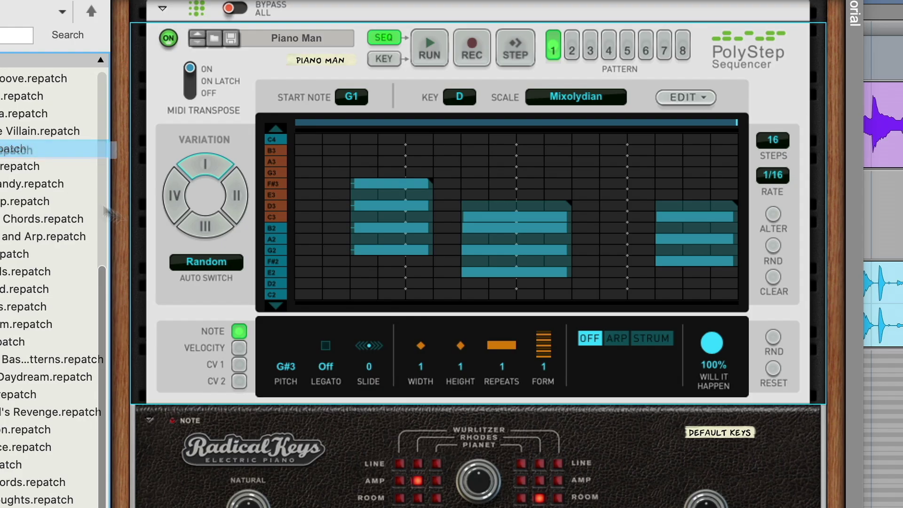
Load PolyStep's Daydream pattern with two HiHat 2 hits, move BeatMap, and add ChordLine in F major
drag(50, 325, 494, 256)
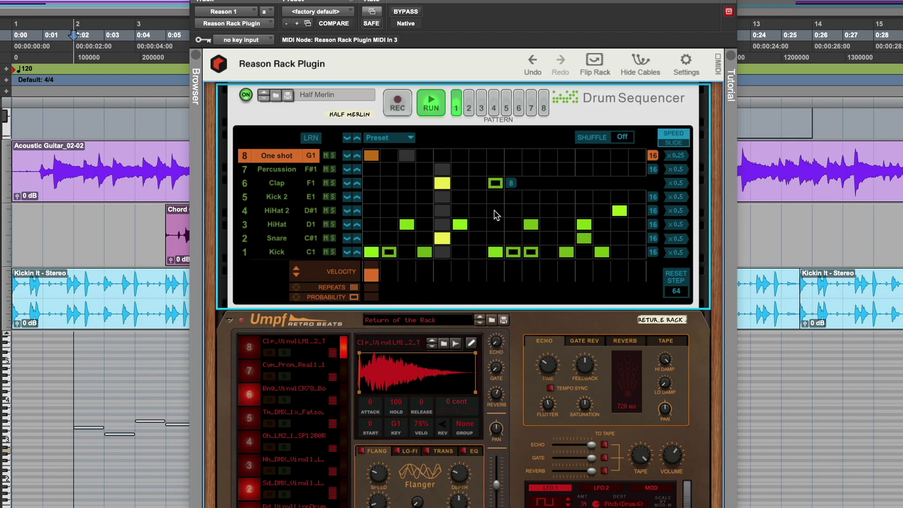
click(495, 211)
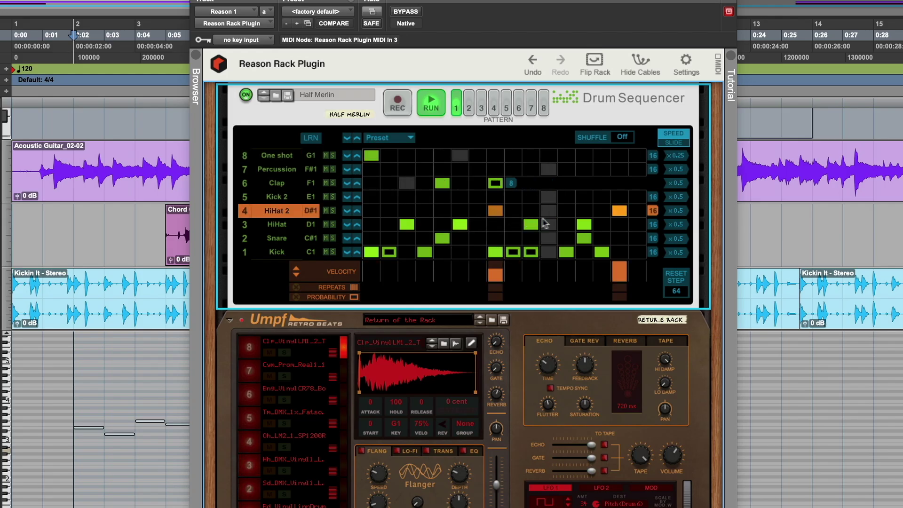
click(567, 211)
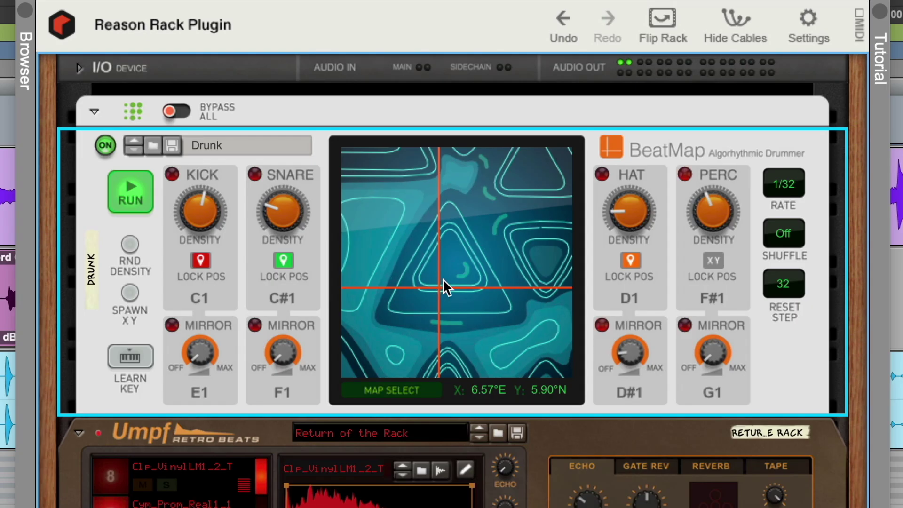
drag(442, 279, 523, 217)
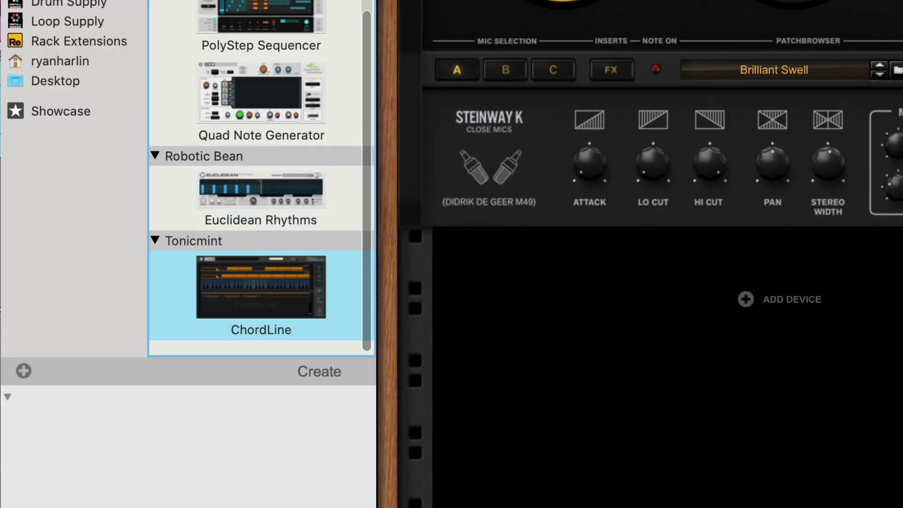
drag(261, 287, 343, 162)
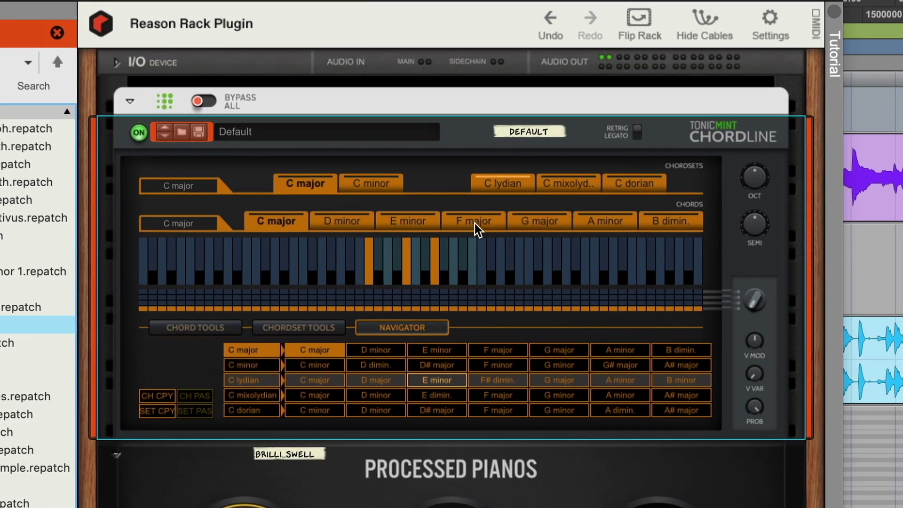
click(475, 224)
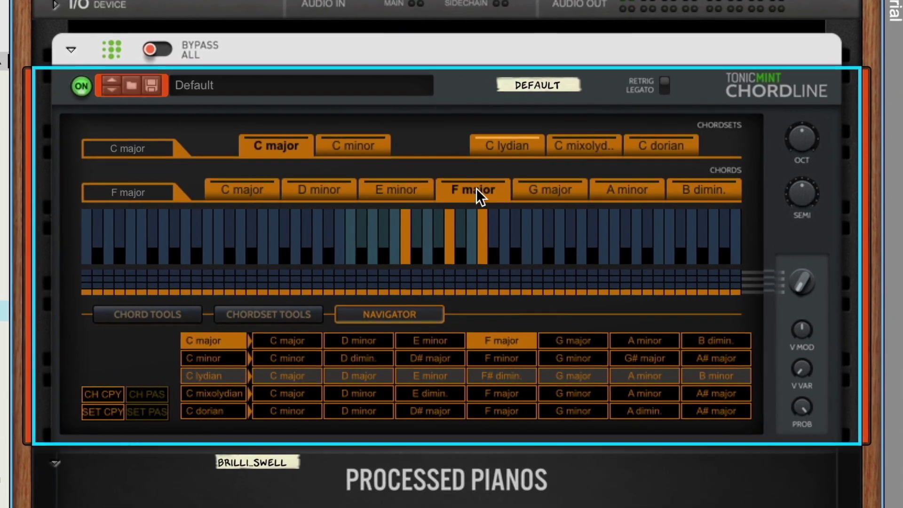